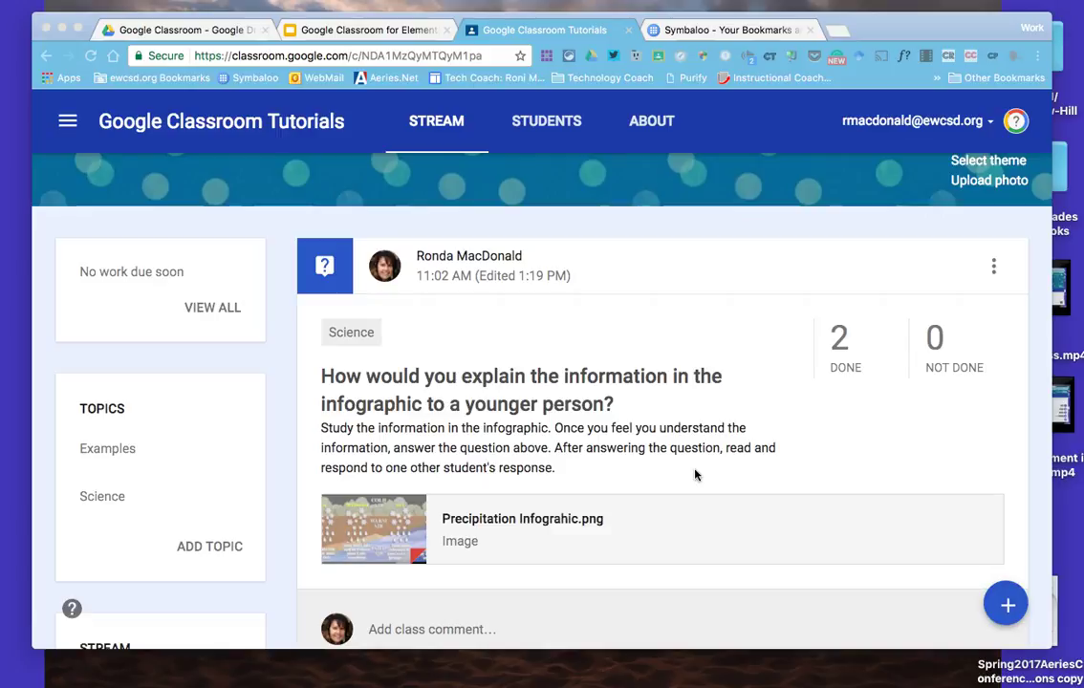
# Open the submitted student answers for the Science question about explaining the infographic to a younger person
pyautogui.click(633, 318)
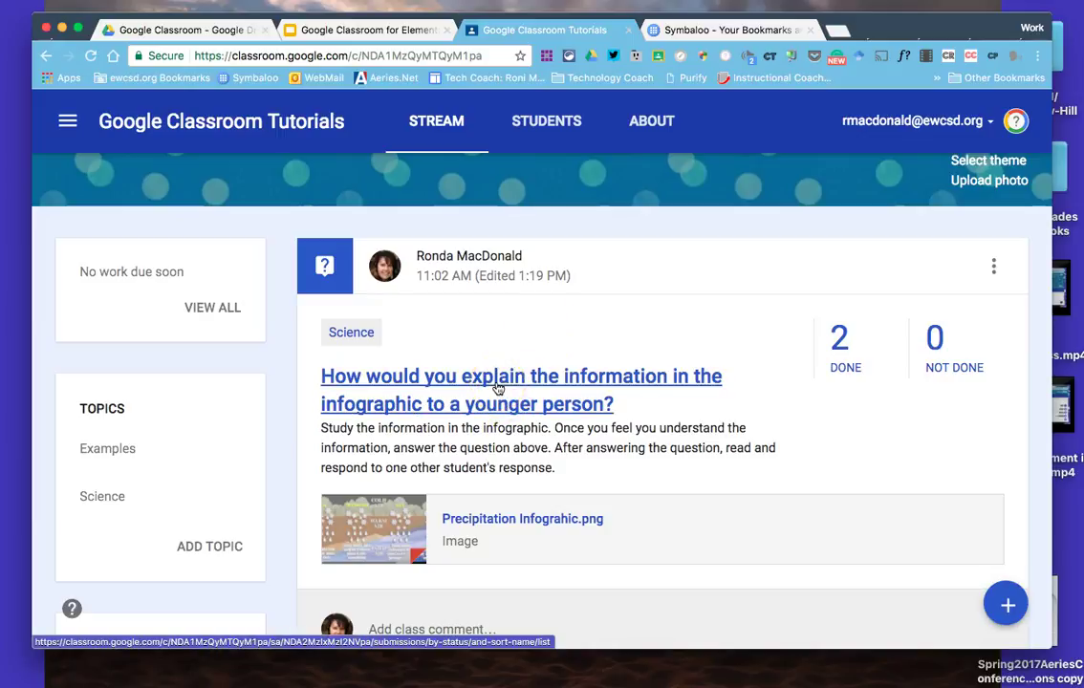
pyautogui.click(841, 346)
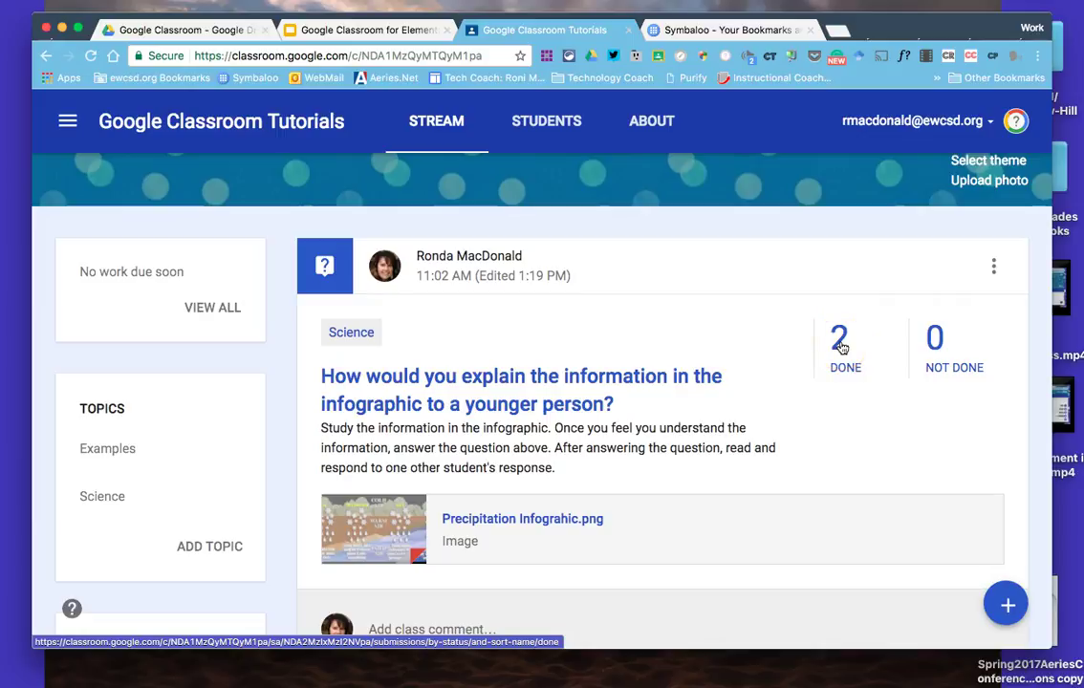
pyautogui.click(841, 346)
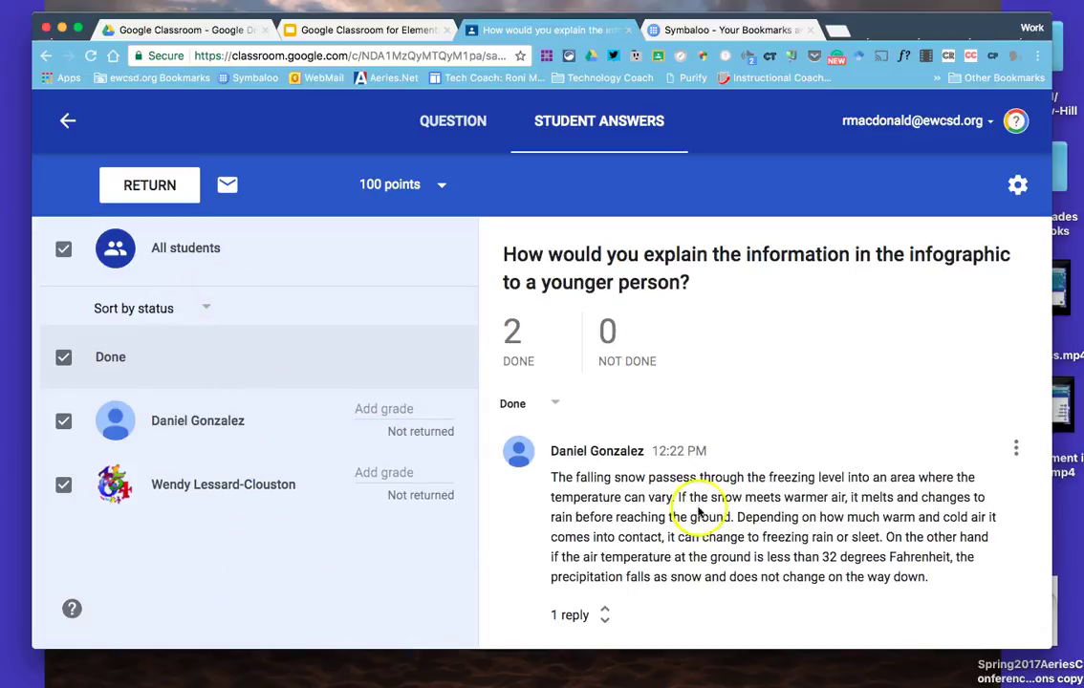
pyautogui.scroll(-3, 712, 504)
pyautogui.scroll(3, 713, 503)
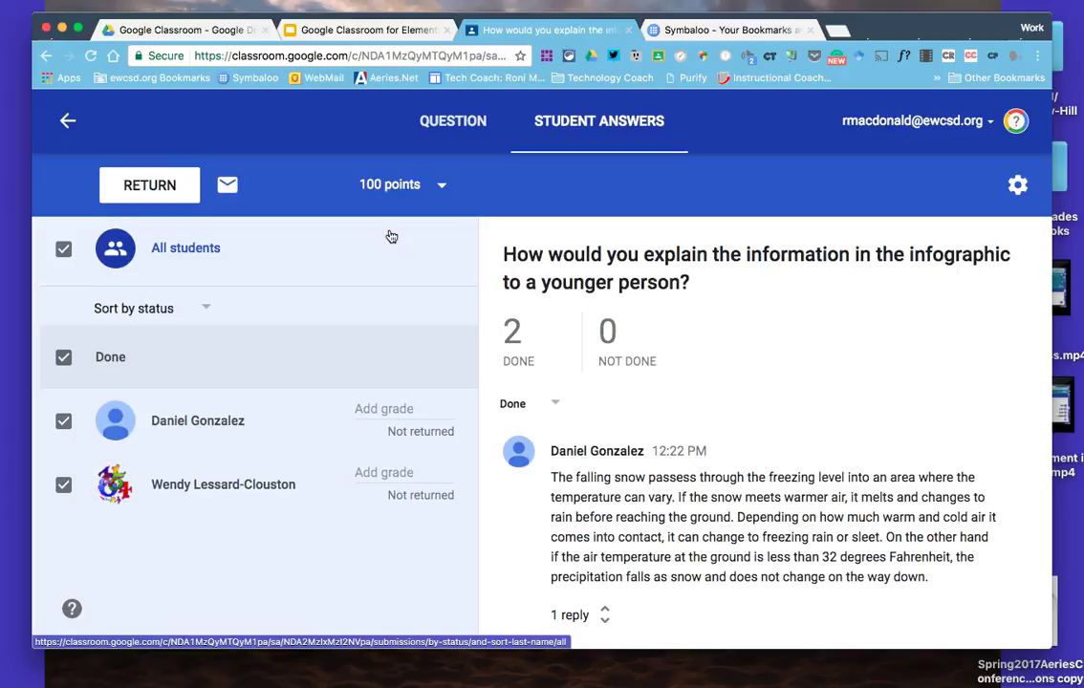
# Change the question's point value to 4 points and confirm the update
pyautogui.click(442, 184)
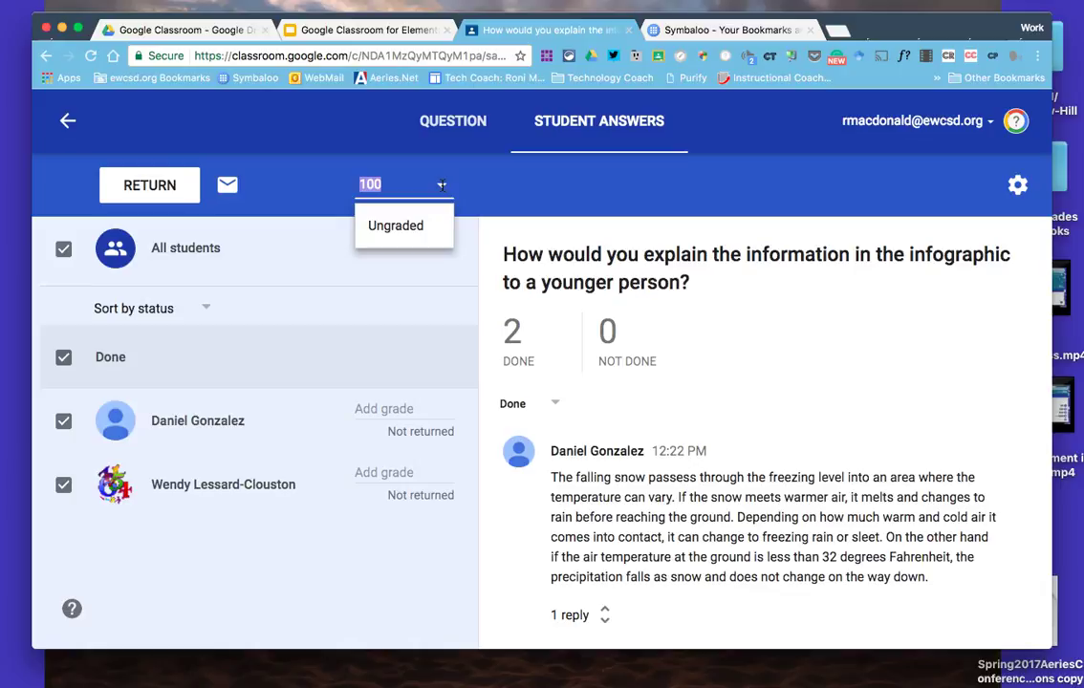
pyautogui.write('4')
pyautogui.click(440, 259)
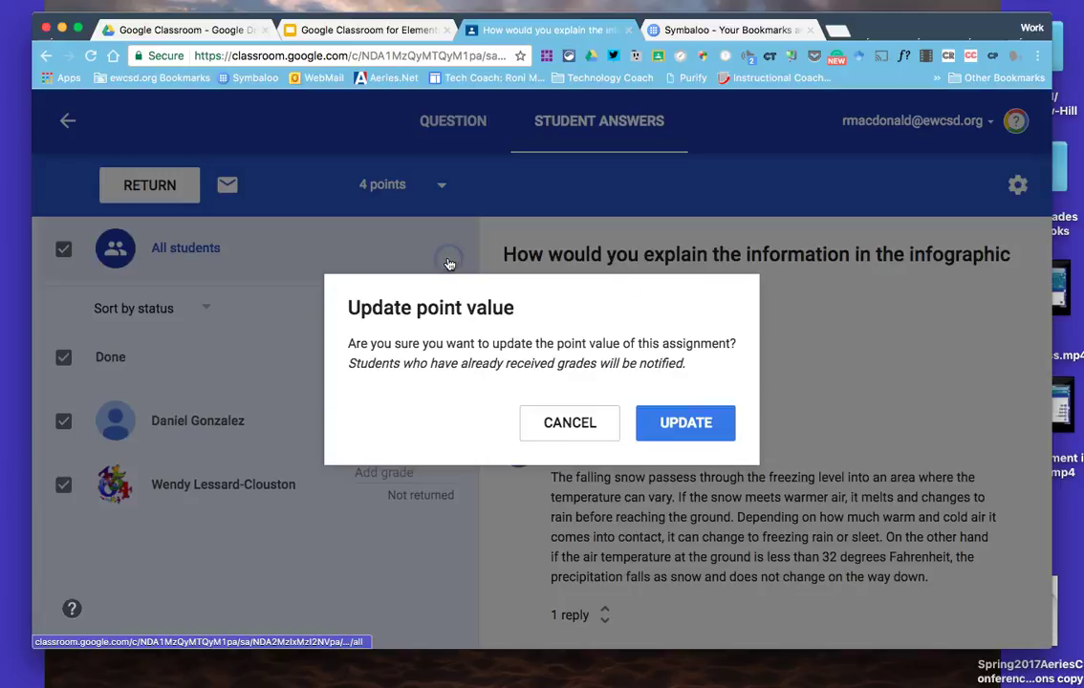
pyautogui.click(680, 431)
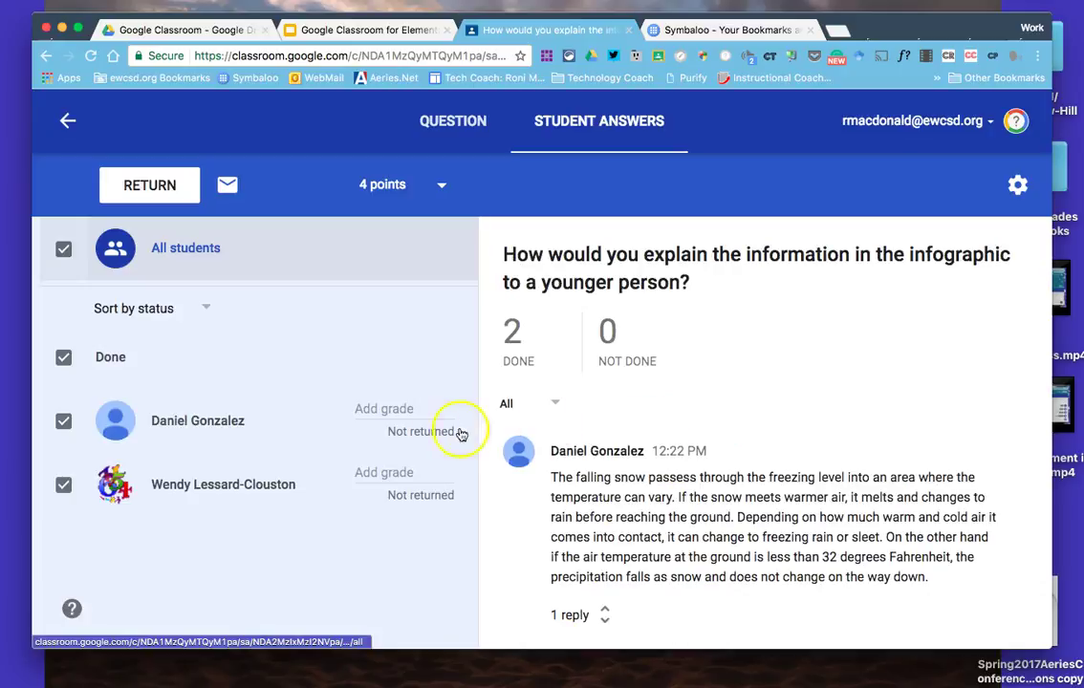
# Review both students' answers with their classmates' replies, and check the moderation options for the reply under the second answer
pyautogui.click(190, 425)
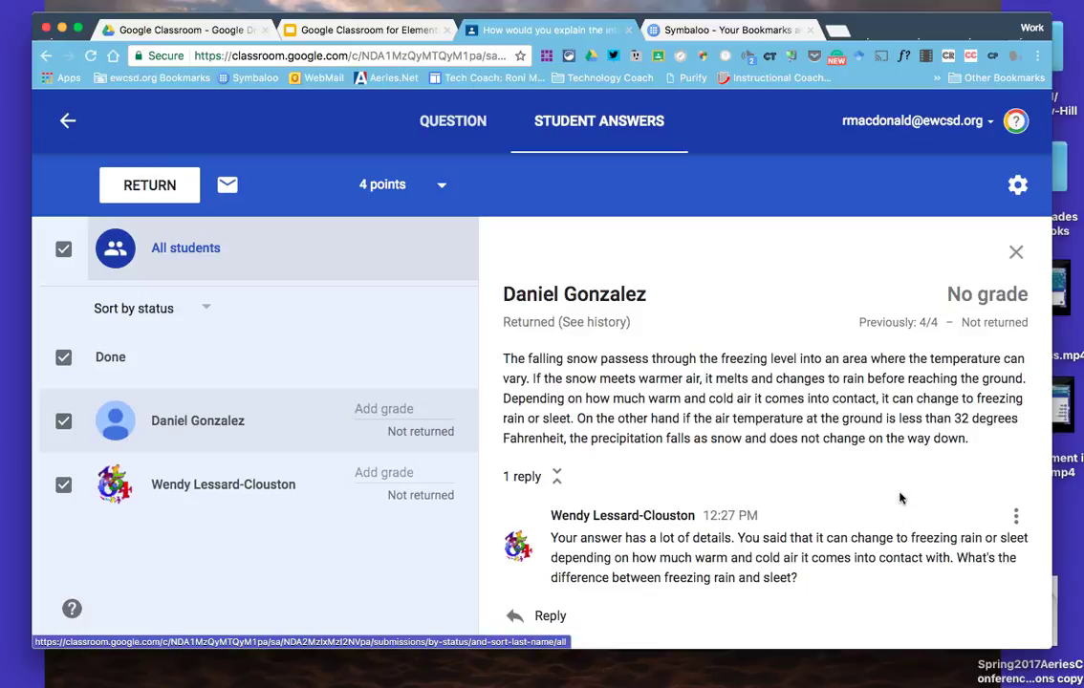
pyautogui.click(523, 477)
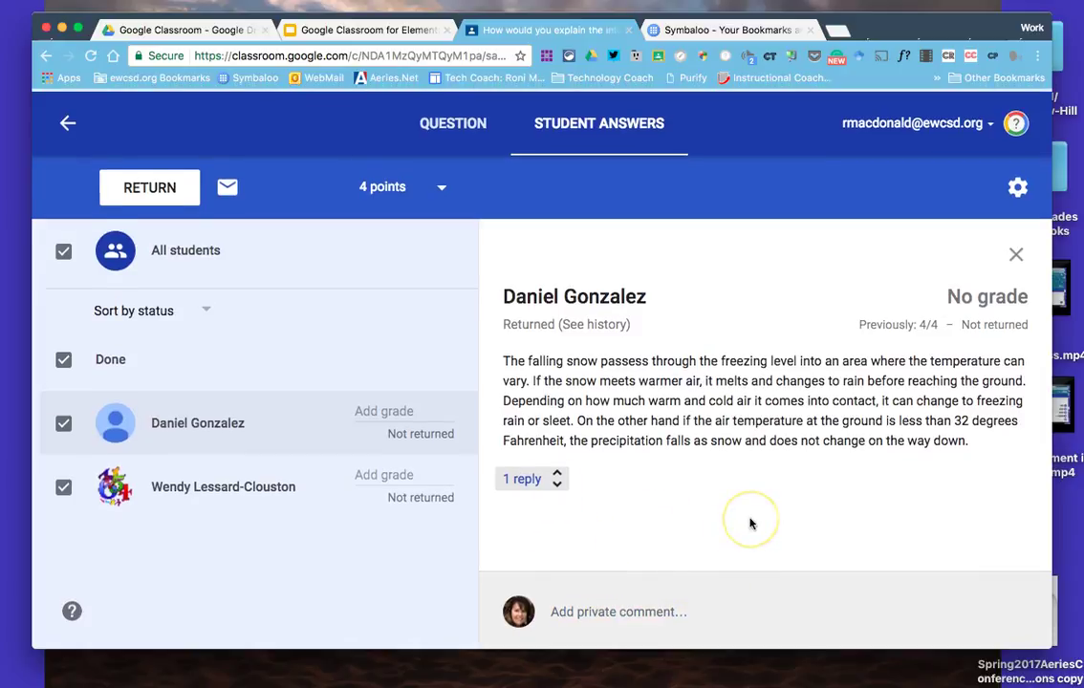
pyautogui.click(204, 487)
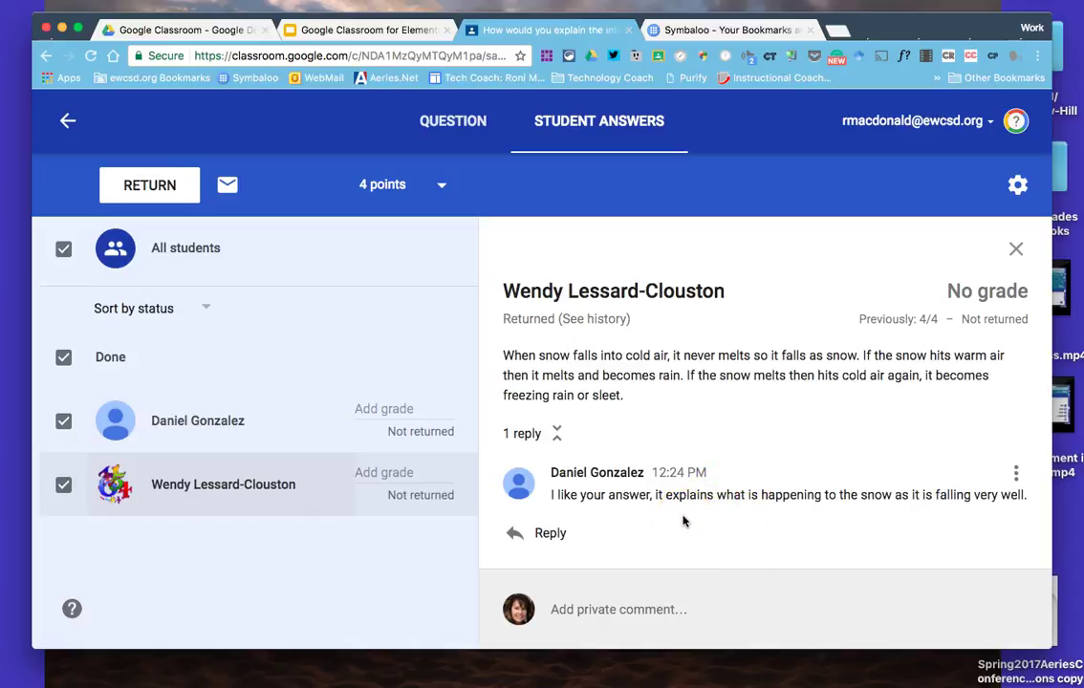
pyautogui.click(1017, 474)
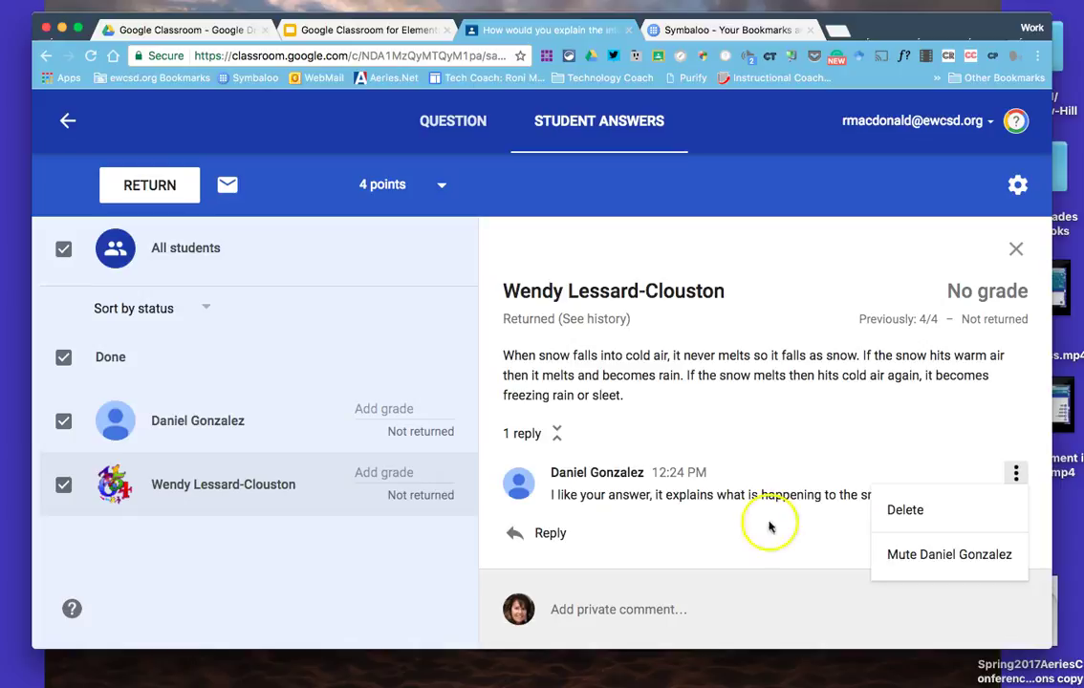
pyautogui.scroll(1, 733, 429)
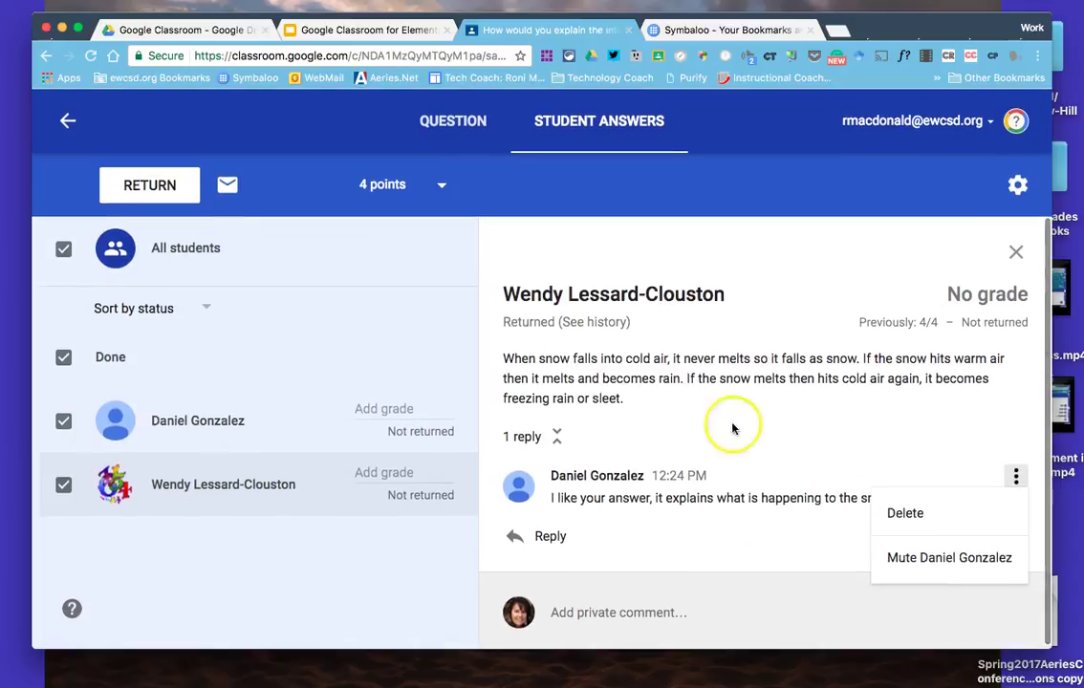
# Post a reply under the first student's answer praising the thorough job and promising the classmate time for both to discuss the question tomorrow
pyautogui.click(198, 417)
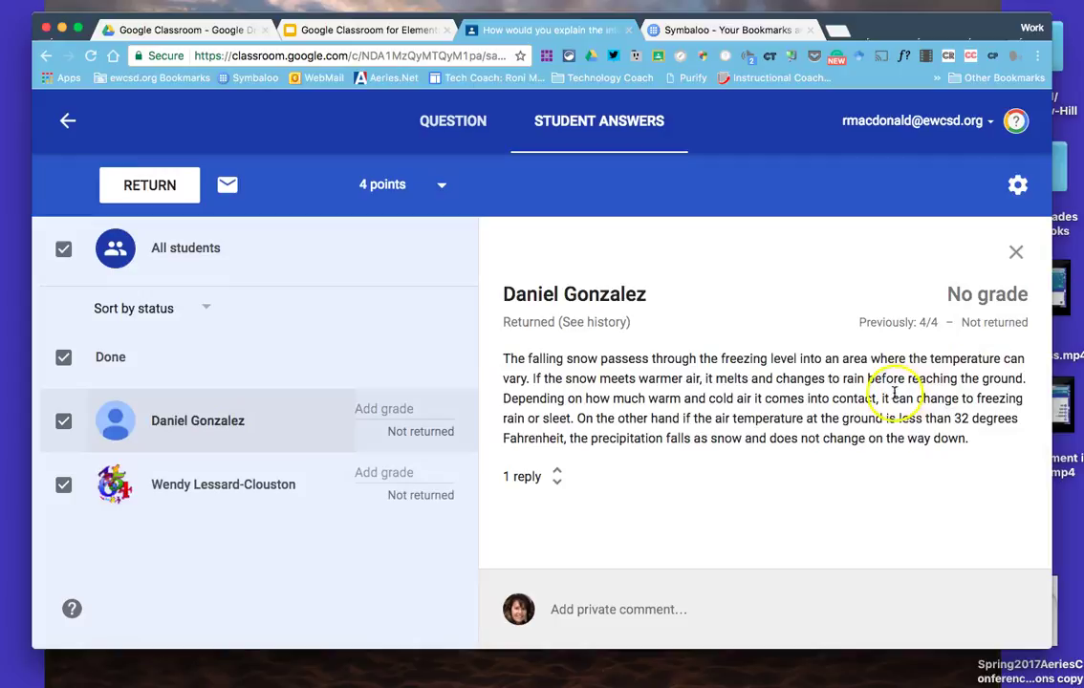
pyautogui.click(522, 476)
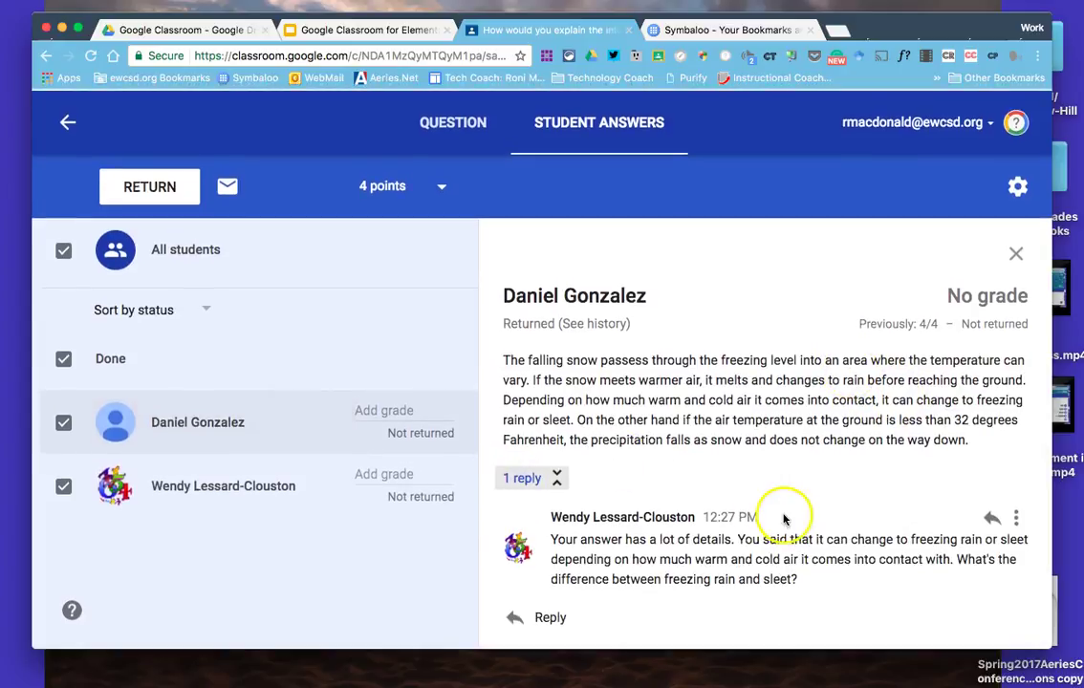
pyautogui.click(1016, 517)
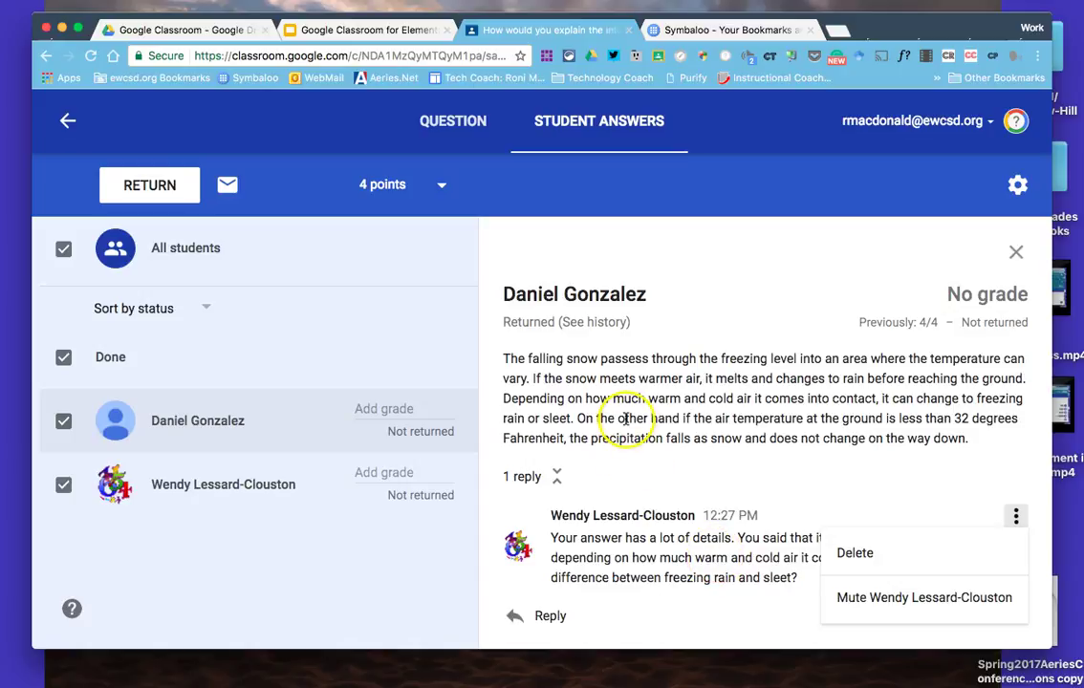
pyautogui.click(668, 479)
pyautogui.scroll(-2, 738, 548)
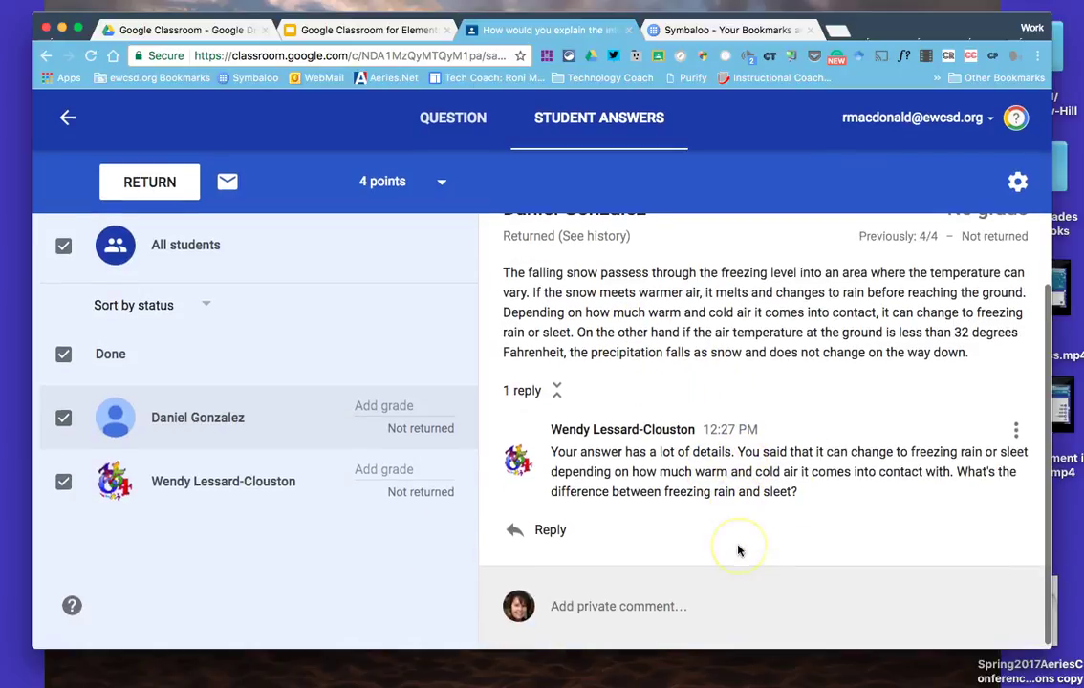
pyautogui.click(551, 533)
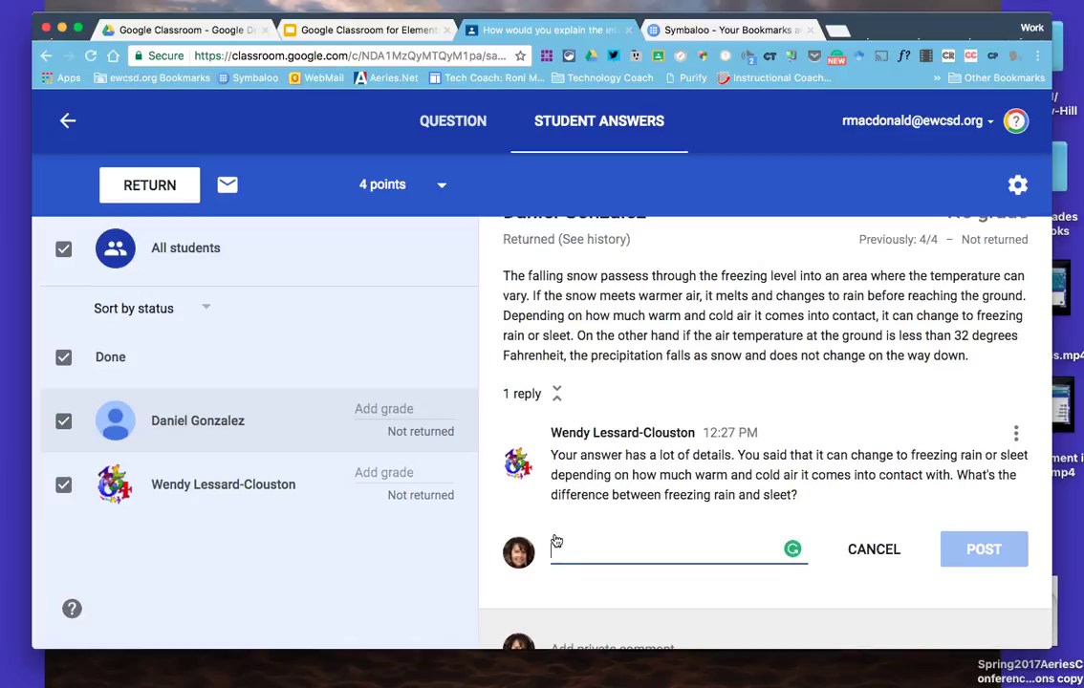
pyautogui.write('Danny, you have done a thorough job answering the question. It is clear you completely understand the information. Wendy, this is a very good question, I will arrange time for you and Danny to discuss this tomorrow.')
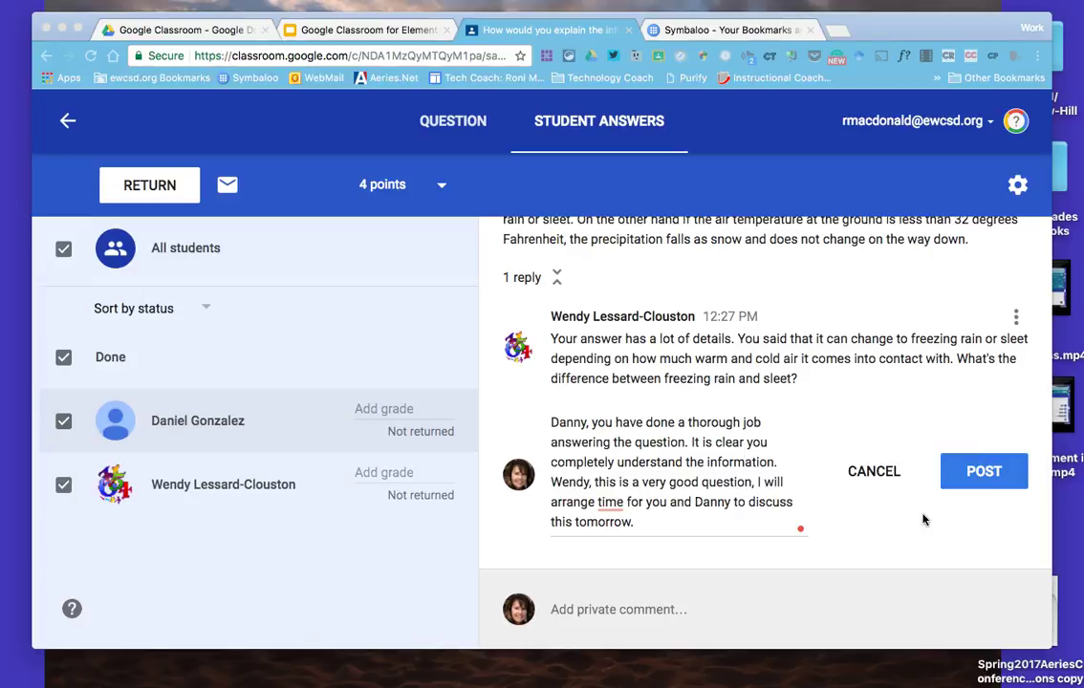
pyautogui.click(965, 473)
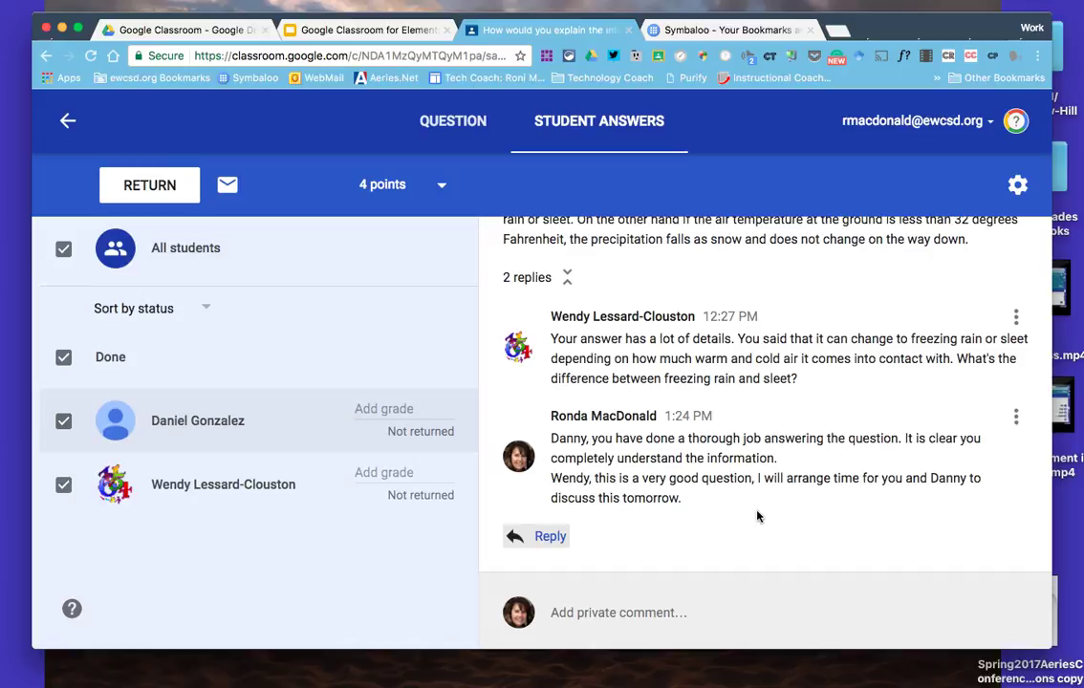
# Post a reply under the second student's answer praising the explanation of precipitation types and the classmate's recognition of others' work
pyautogui.click(244, 489)
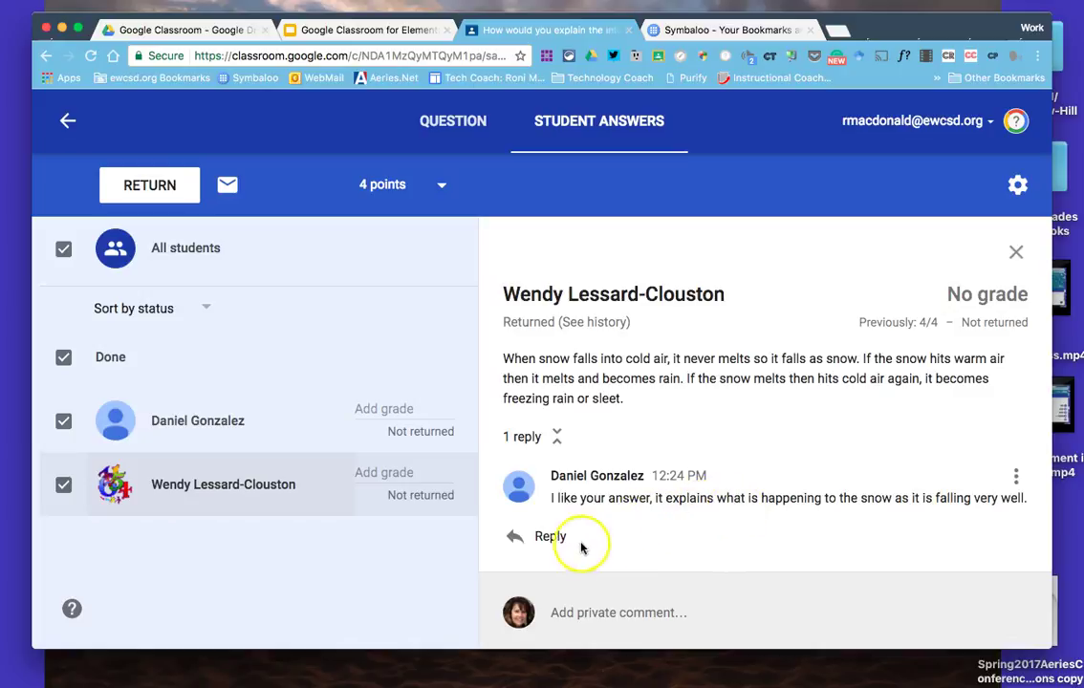
pyautogui.click(548, 538)
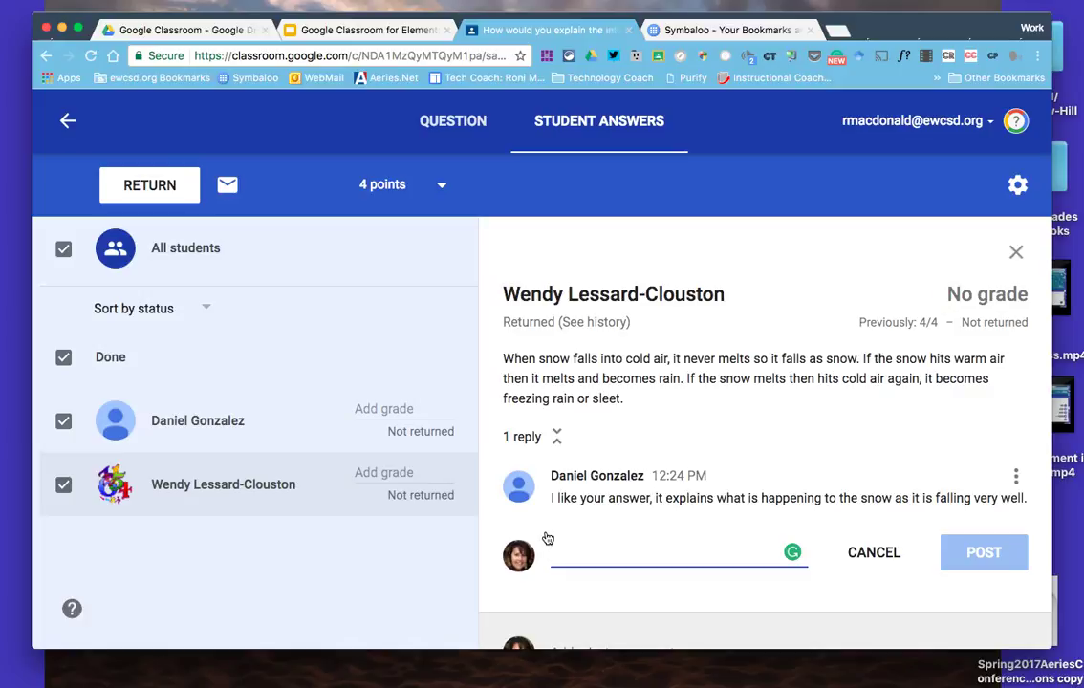
pyautogui.click(982, 577)
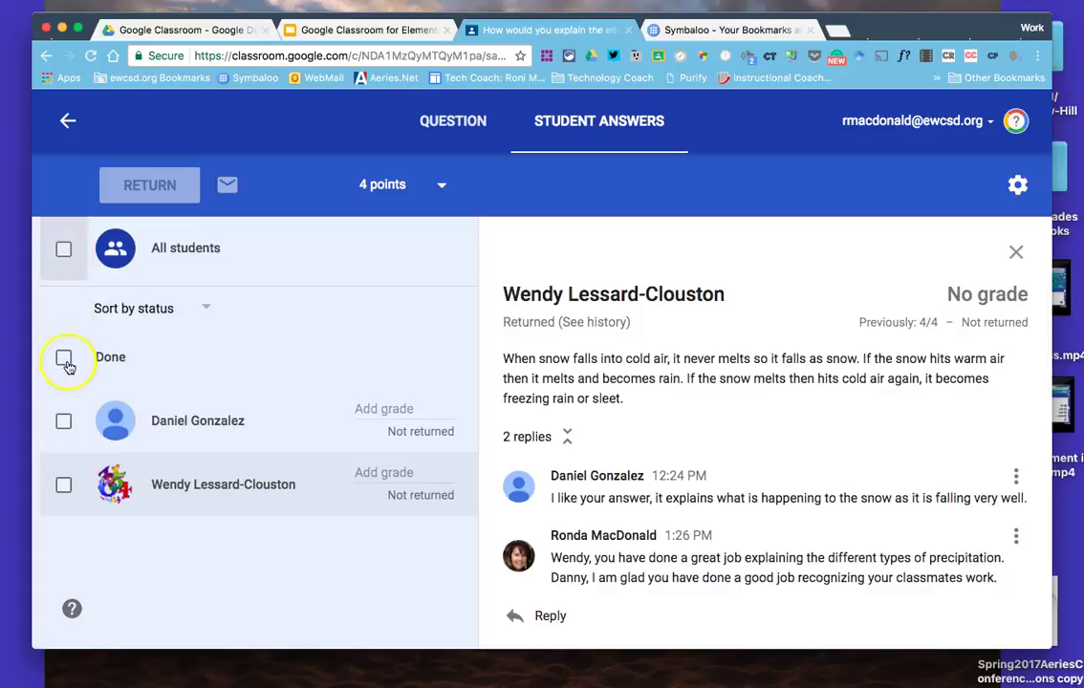
# Return only the first student's submission with a private comment praising their understanding of precipitation types and suggesting they create a presentation for the class
pyautogui.click(63, 425)
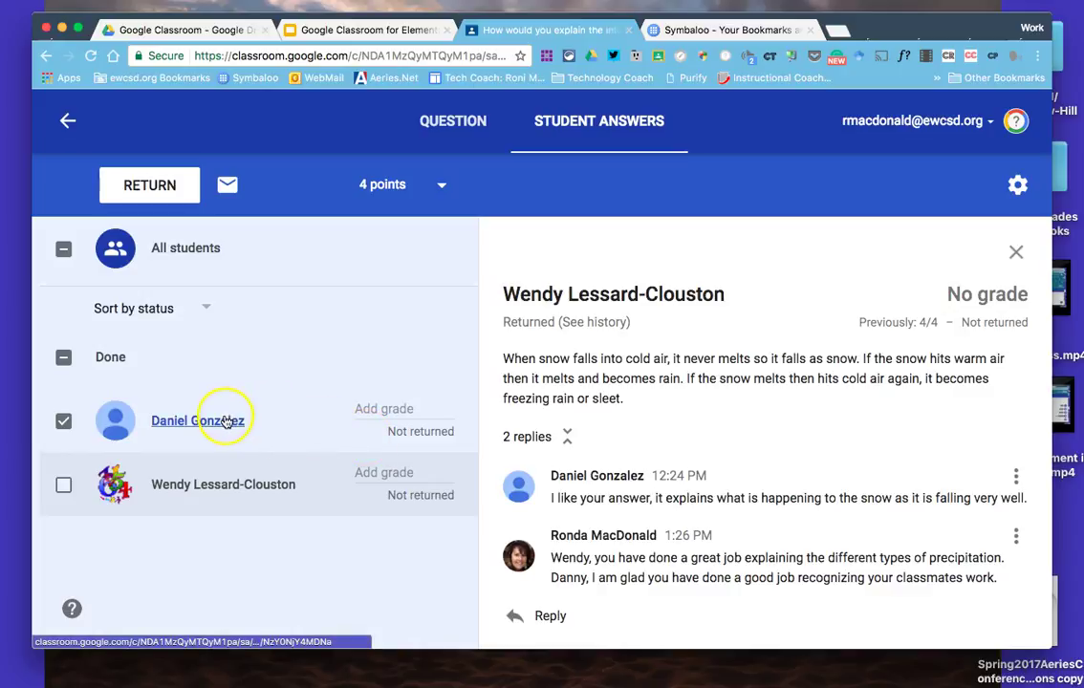
pyautogui.click(167, 191)
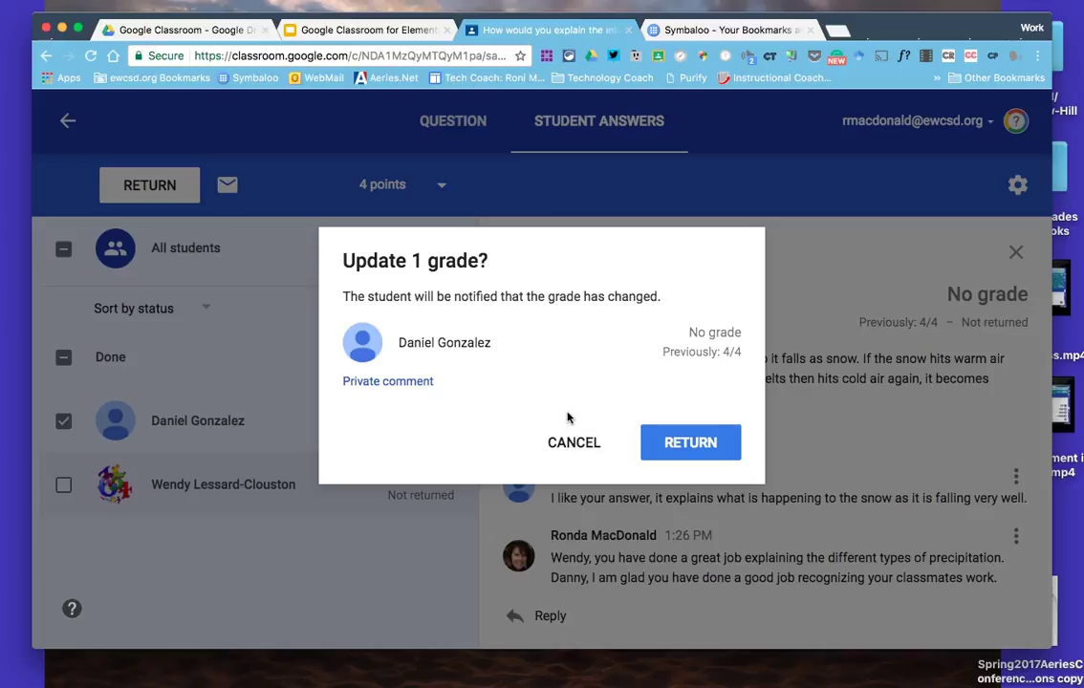
pyautogui.write('Danny, you seem to understand the different types of precipitation very well. Perhaps you would like to create a presentation for the class.')
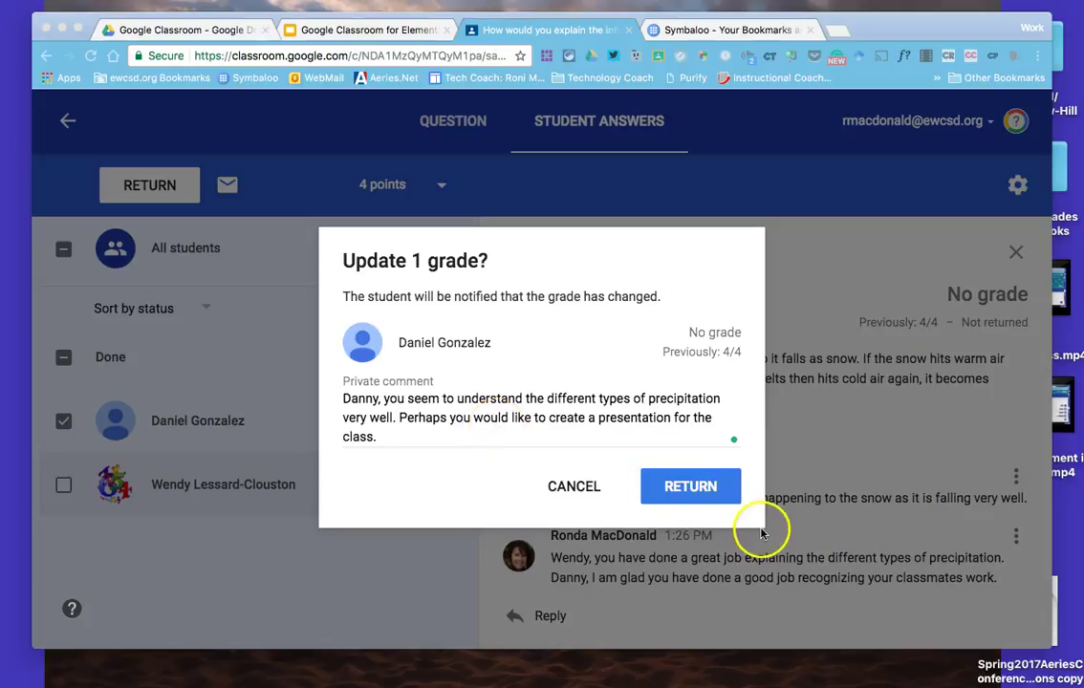
pyautogui.click(691, 490)
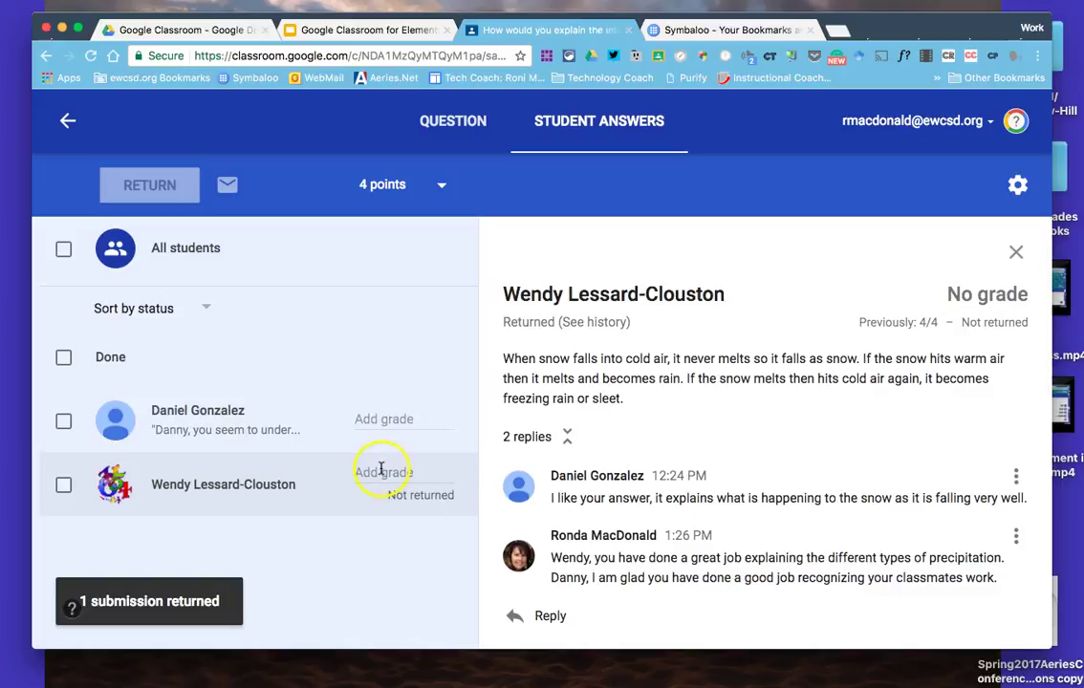
# Return the second student's submission with a private comment asking for two more pieces of information on precipitation types to share with the class
pyautogui.click(64, 487)
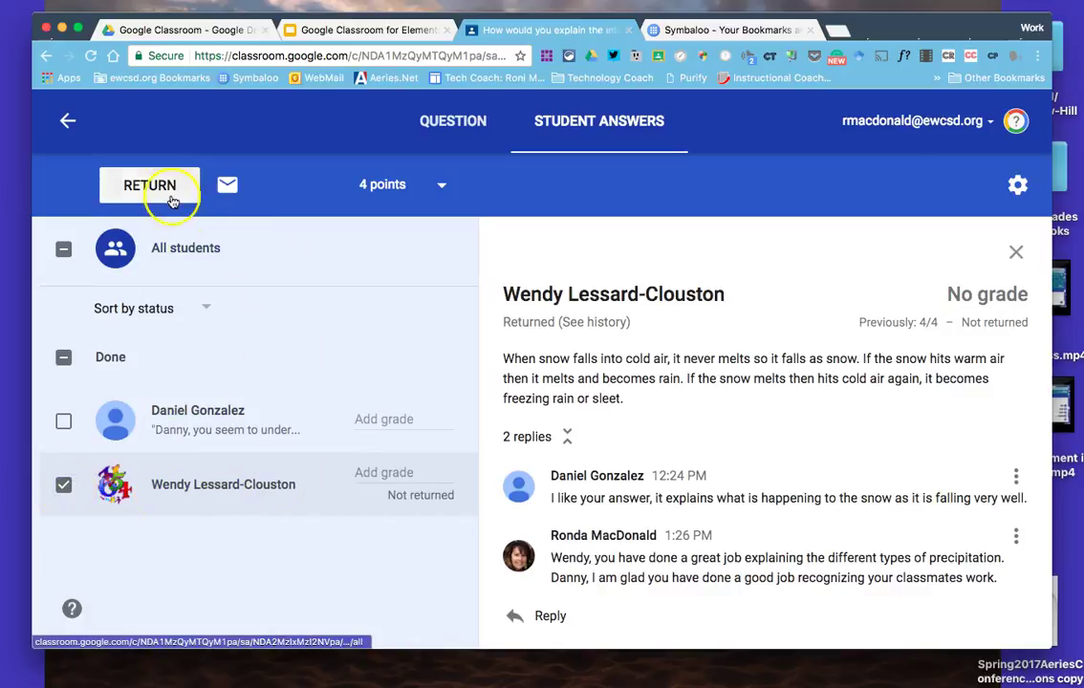
pyautogui.click(162, 192)
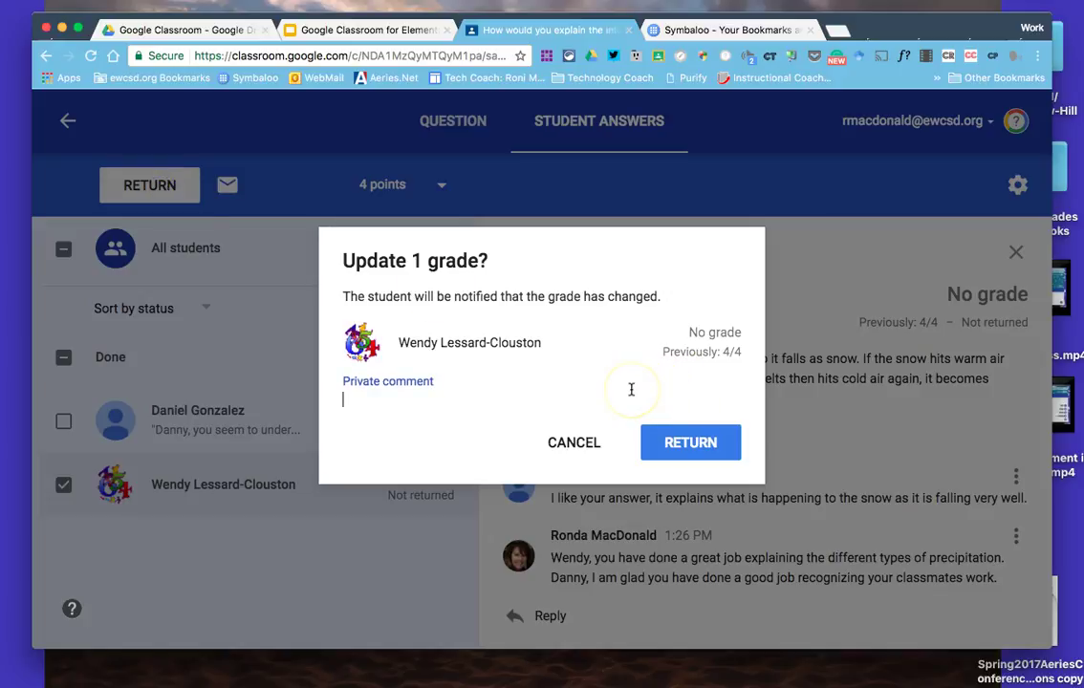
pyautogui.write('Wendy, how would you like to find two more pieces of information that explain or show the different types of precipitation and share them with the class?')
pyautogui.click(912, 443)
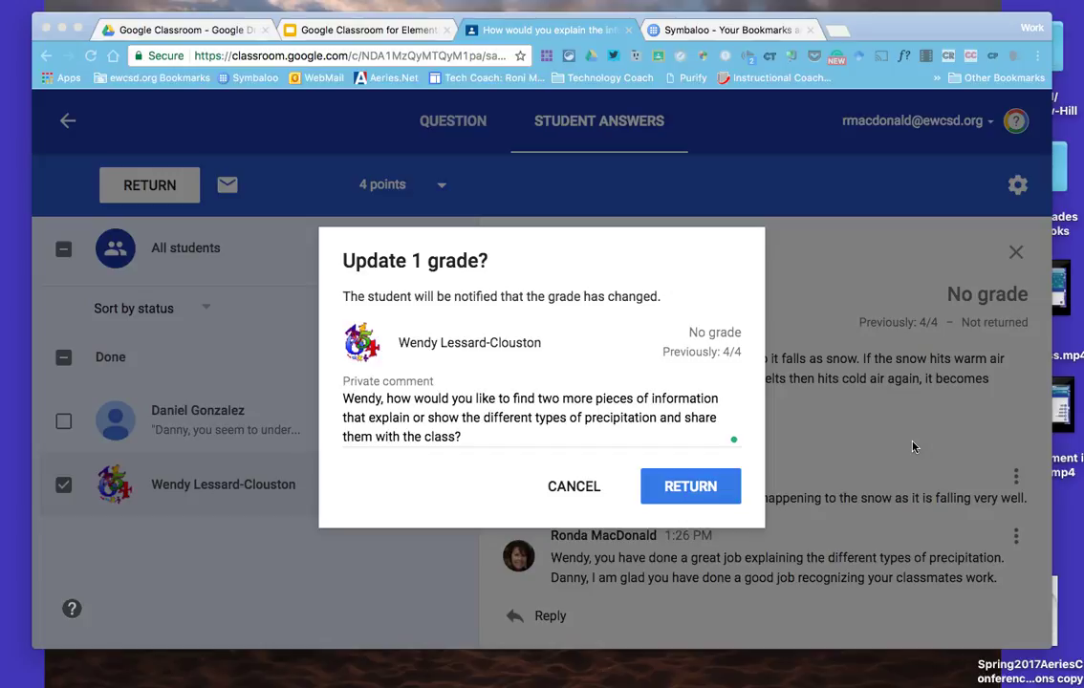
pyautogui.click(839, 463)
pyautogui.click(678, 487)
pyautogui.click(678, 490)
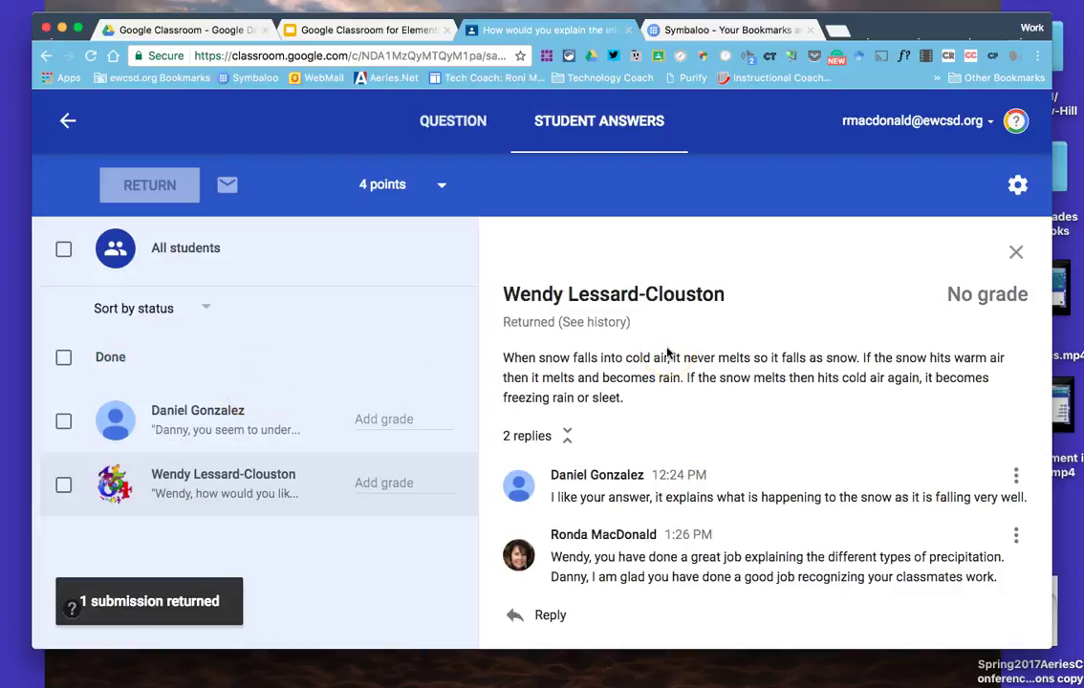
# Enter a grade of 4/4 for the first student
pyautogui.click(371, 418)
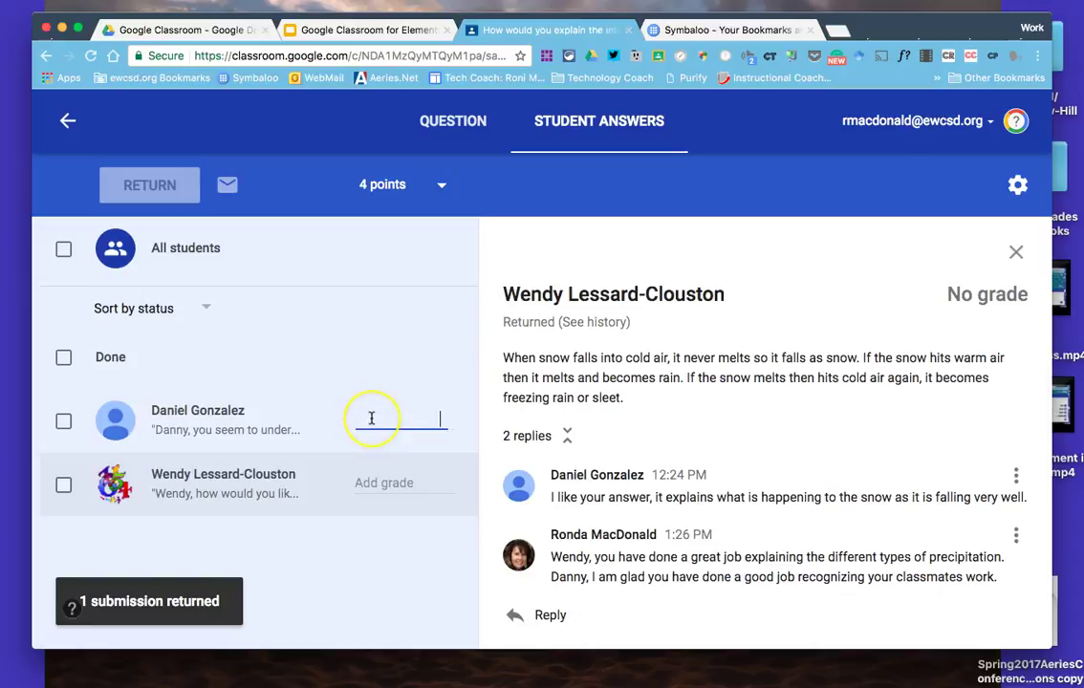
pyautogui.write('4/4')
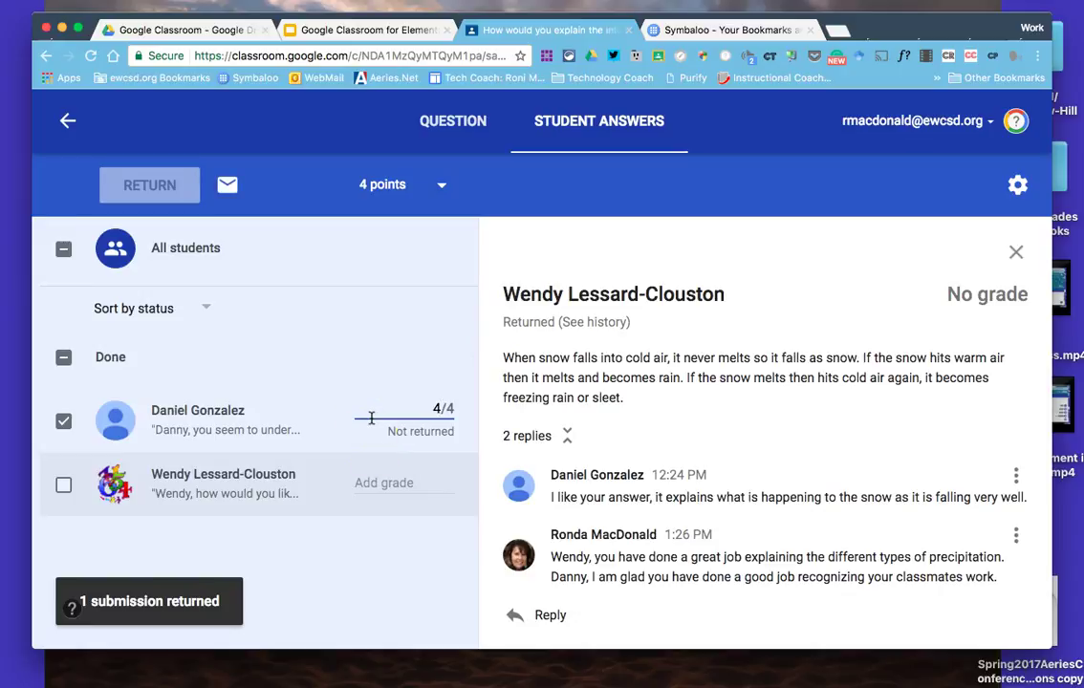